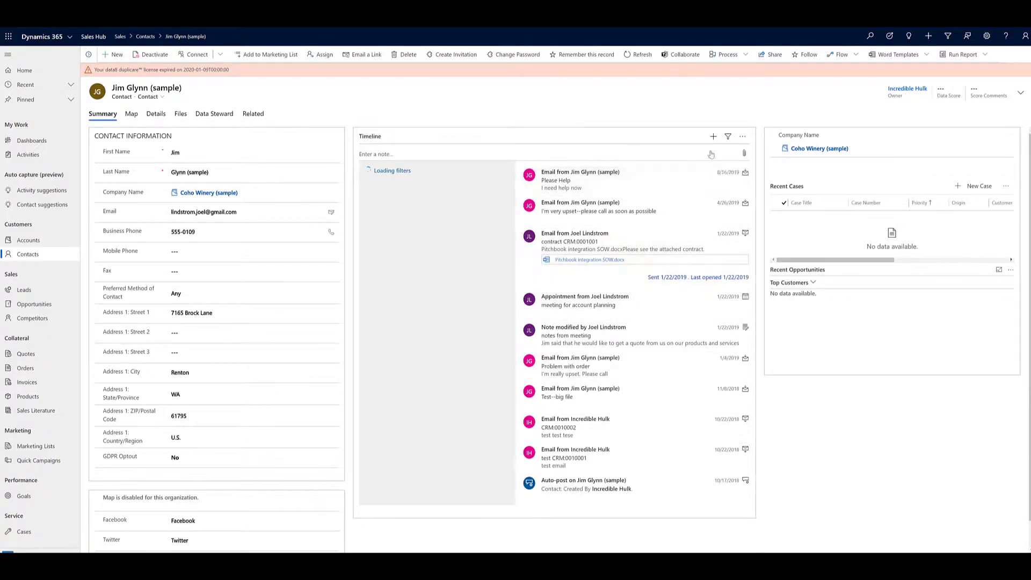
Step: Choose Email from the Timeline + menu on Jim Glynn's contact form
{"action": "left_click", "coordinate": [712, 137]}
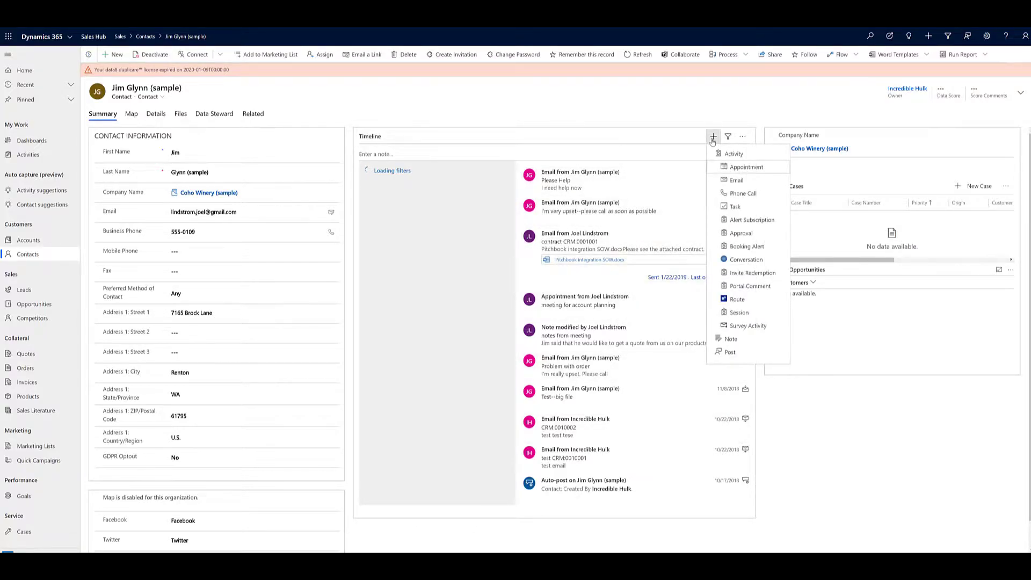
{"action": "left_click", "coordinate": [736, 181]}
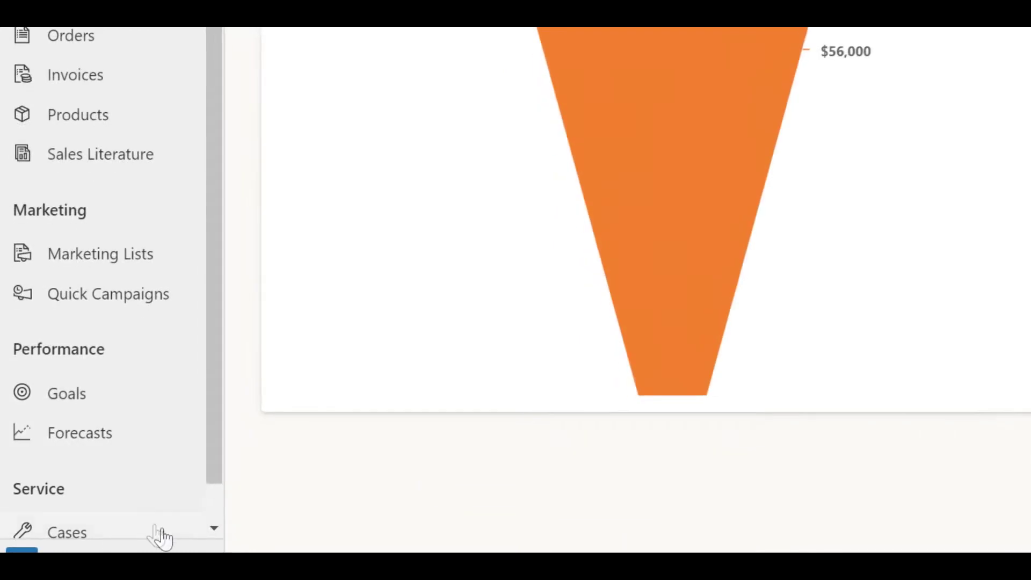
Step: Bring up the area switcher at the bottom of the sitemap
{"action": "left_click", "coordinate": [21, 549]}
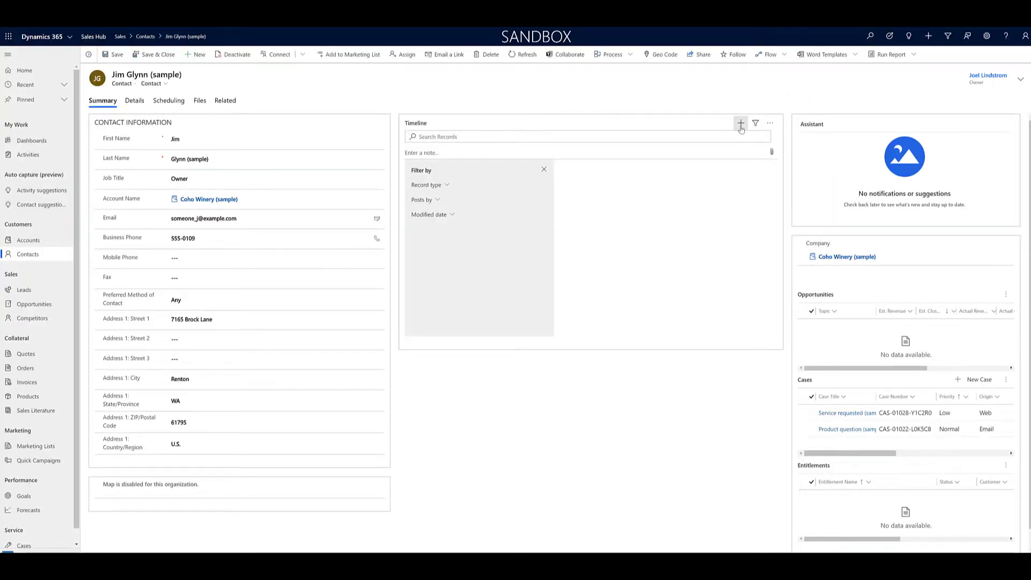
Step: Add an Email activity from Jim Glynn's Timeline + menu, opening the Enhanced Email compose window
{"action": "left_click", "coordinate": [741, 126]}
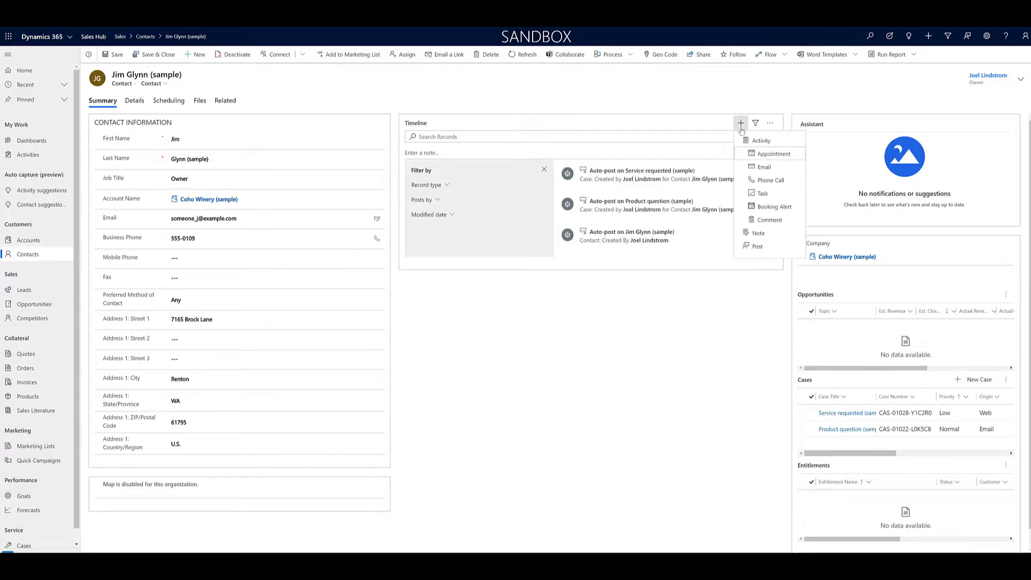
{"action": "left_click", "coordinate": [763, 167]}
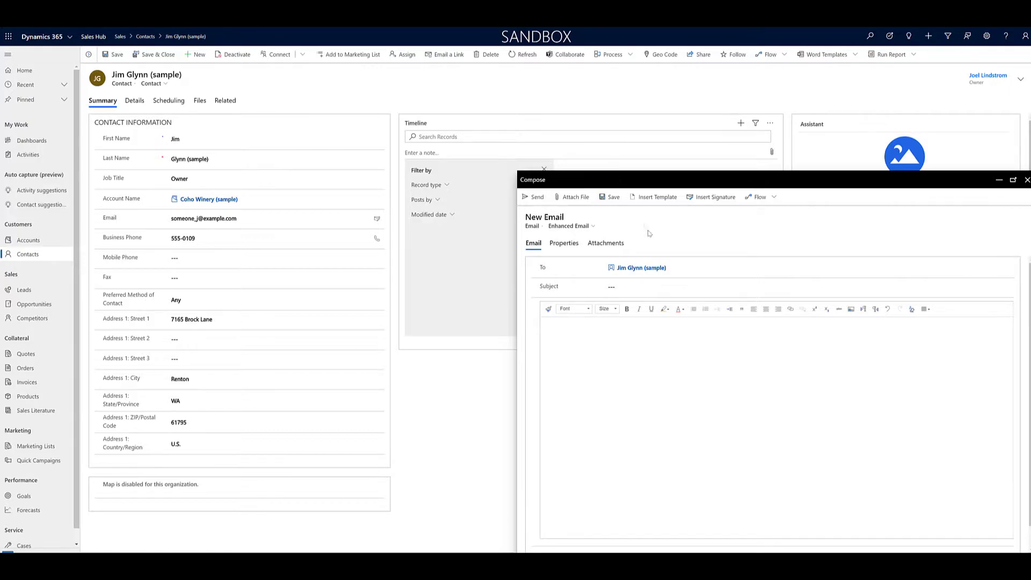
{"action": "left_click", "coordinate": [605, 244]}
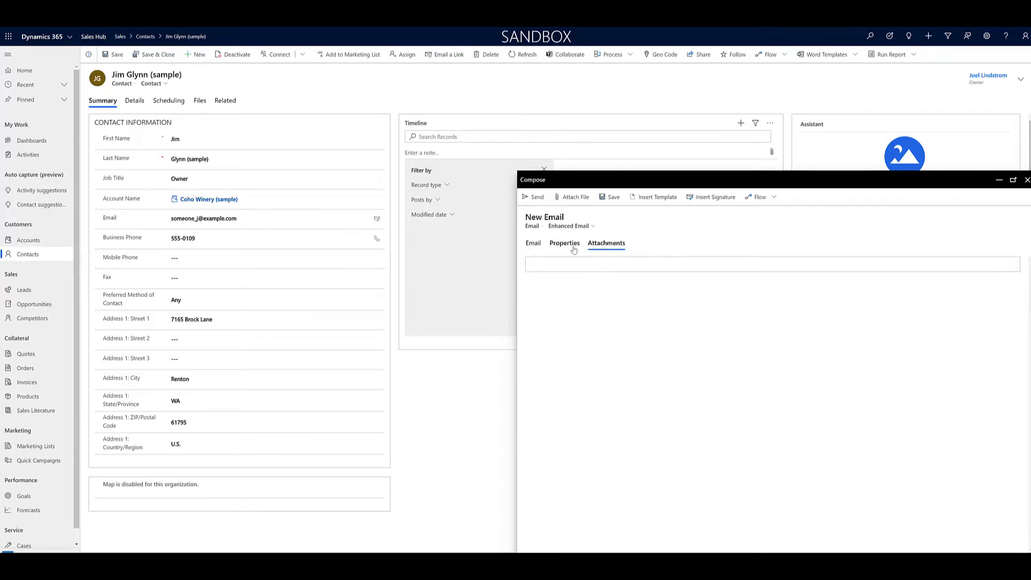
{"action": "left_click", "coordinate": [564, 244]}
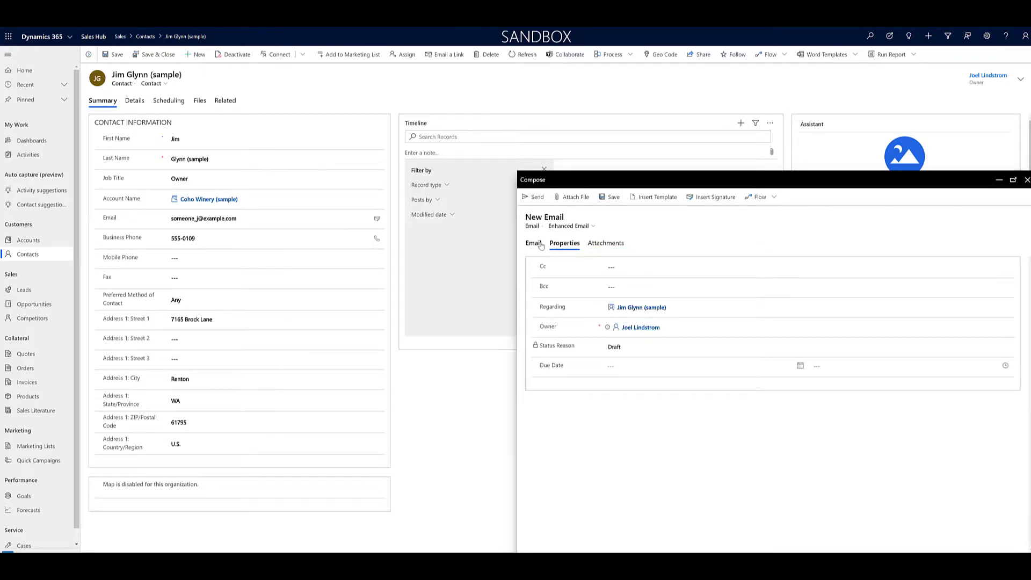
{"action": "left_click", "coordinate": [539, 244]}
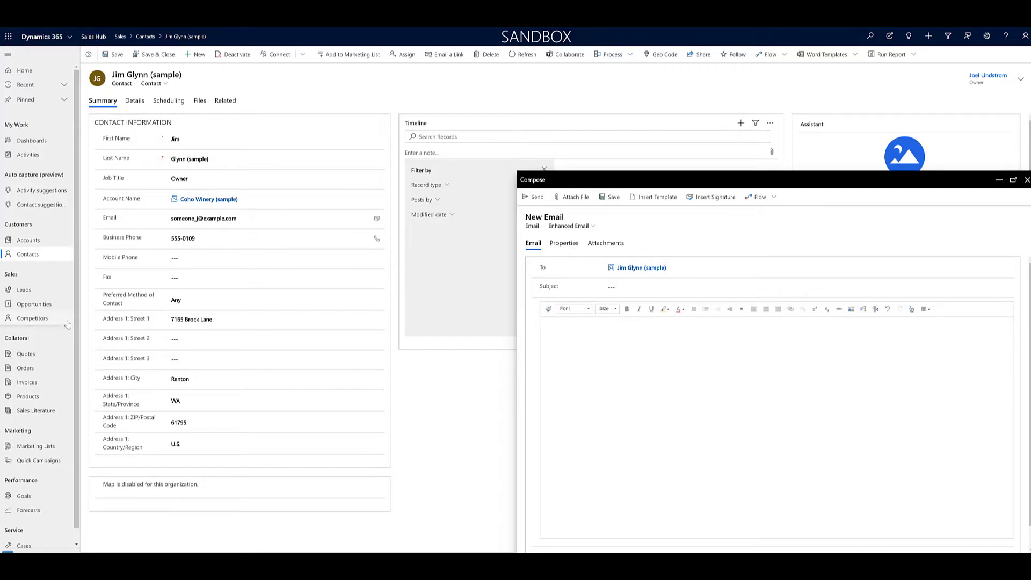
{"action": "left_click", "coordinate": [31, 156]}
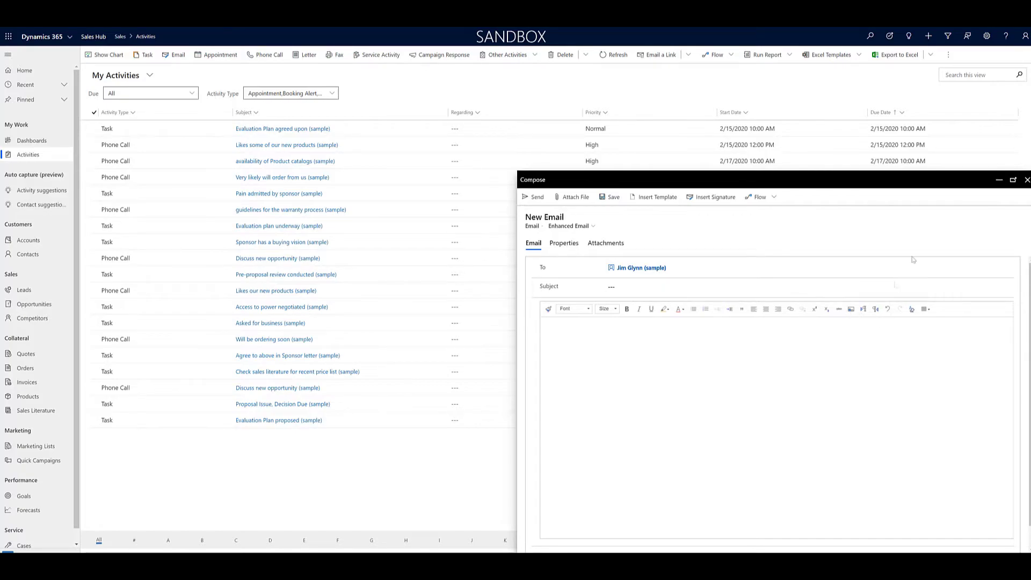
{"action": "left_click", "coordinate": [998, 180]}
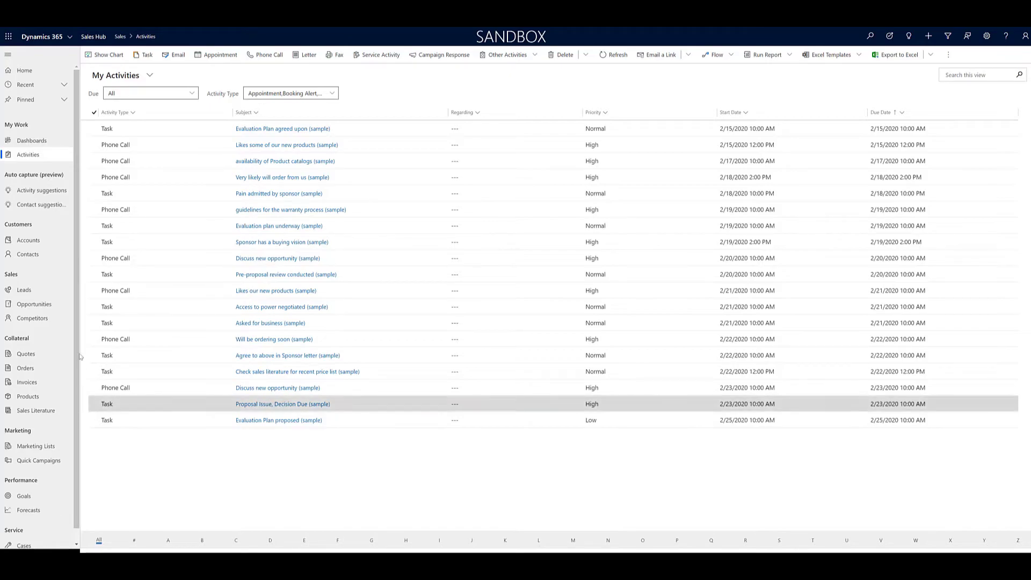
Step: Switch to Custom App, confirm Leave, and open Jim Glynn (sample) from My Active Contacts
{"action": "left_click", "coordinate": [69, 38]}
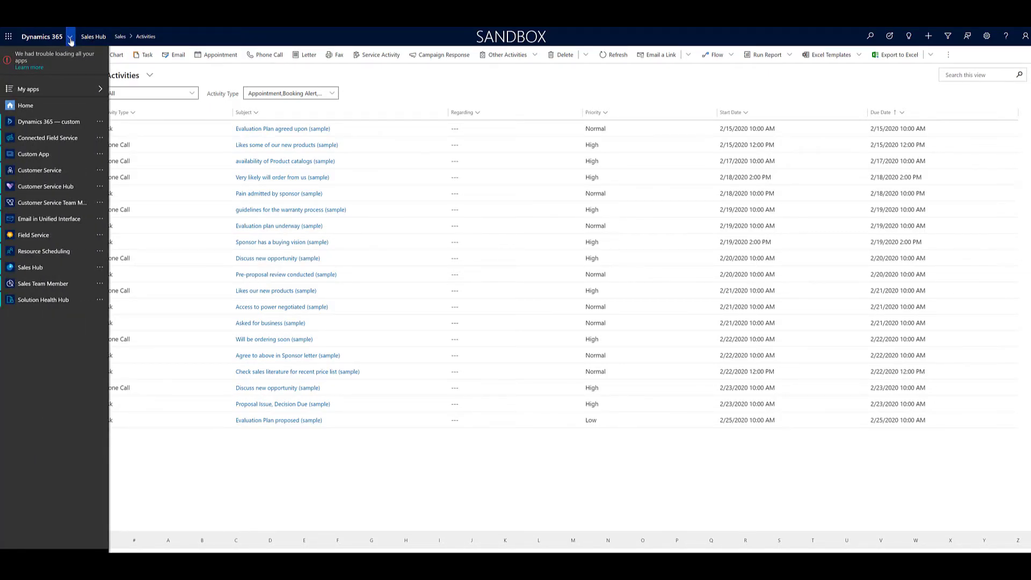
{"action": "left_click", "coordinate": [72, 155]}
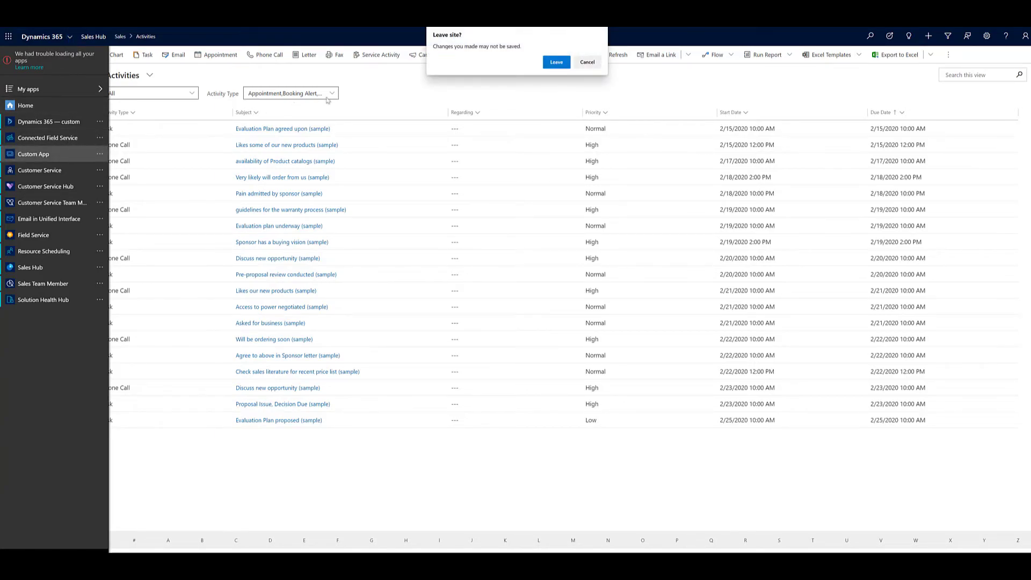
{"action": "left_click", "coordinate": [556, 62]}
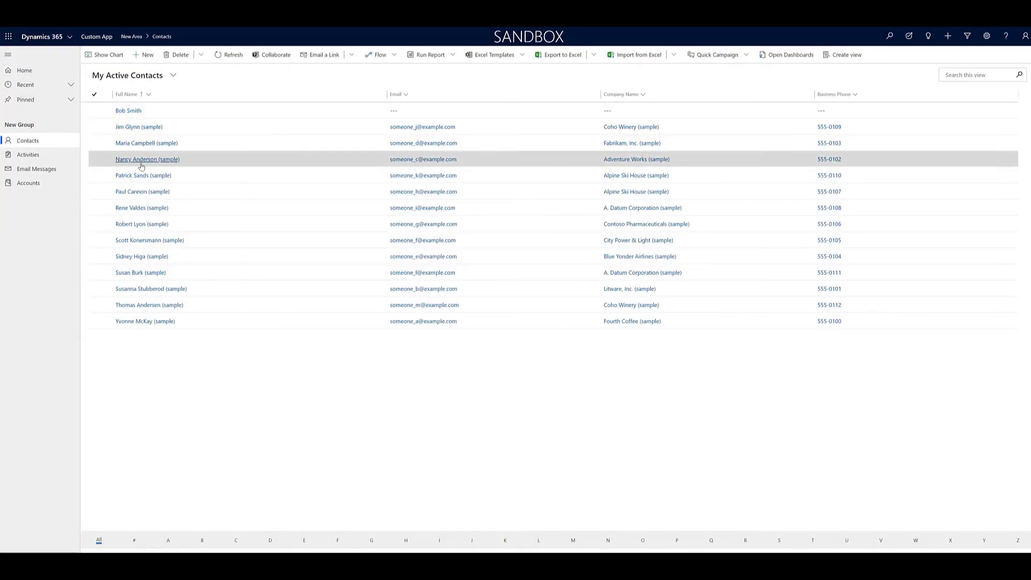
{"action": "left_click", "coordinate": [138, 127]}
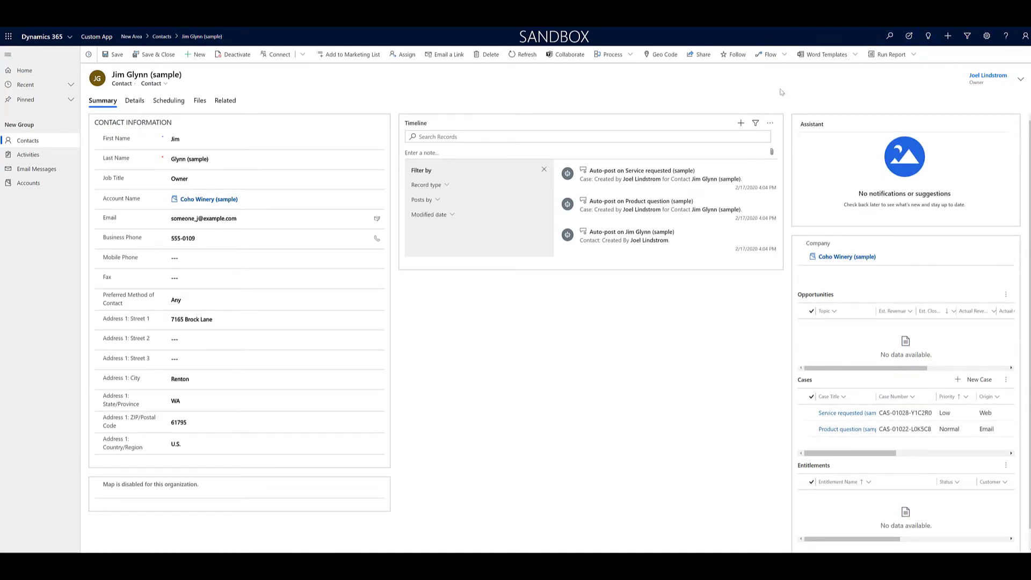
Step: Add an Email activity from the Timeline + menu on Jim Glynn's Custom App record
{"action": "left_click", "coordinate": [740, 123]}
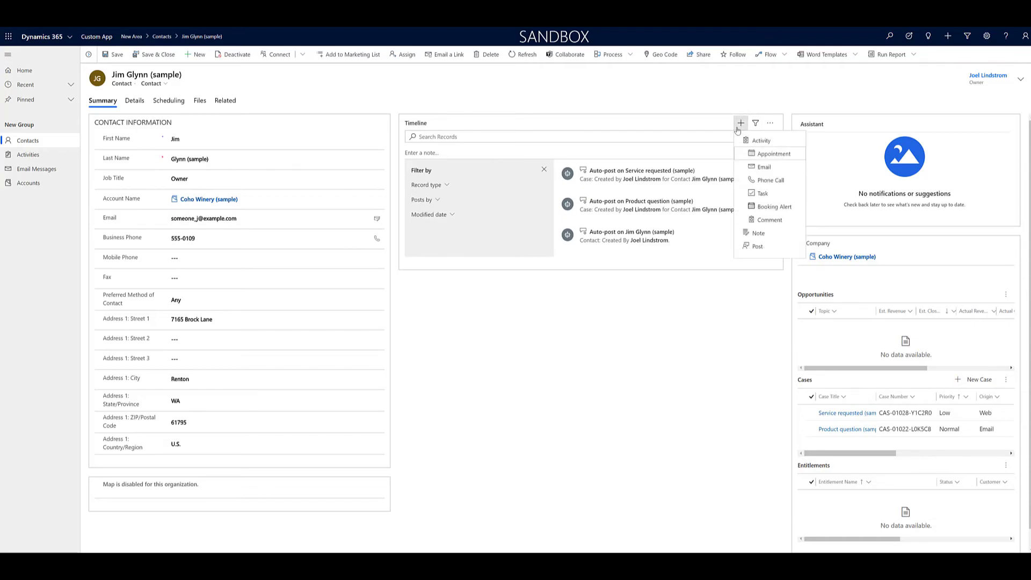
{"action": "left_click", "coordinate": [757, 167]}
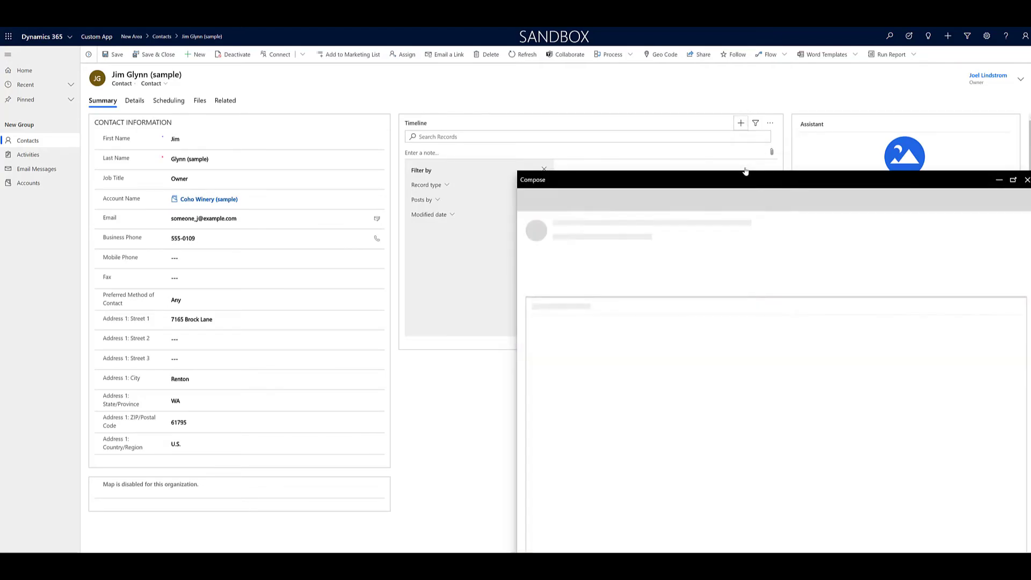